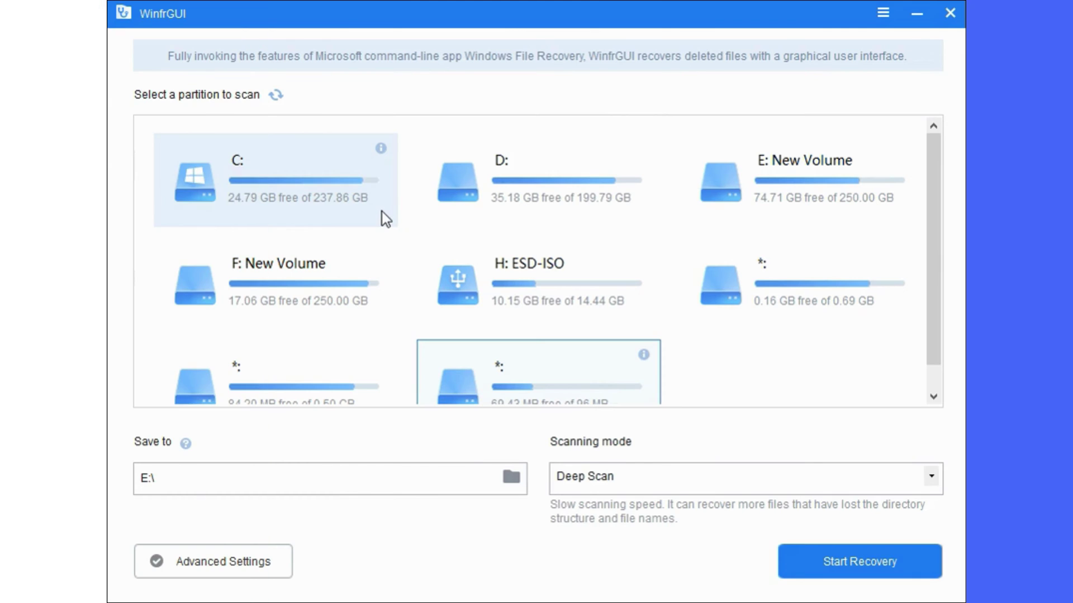
- Select drive C:, set the save location to E:\ and keep Quick Scan mode
left_click(382, 211)
left_click(510, 477)
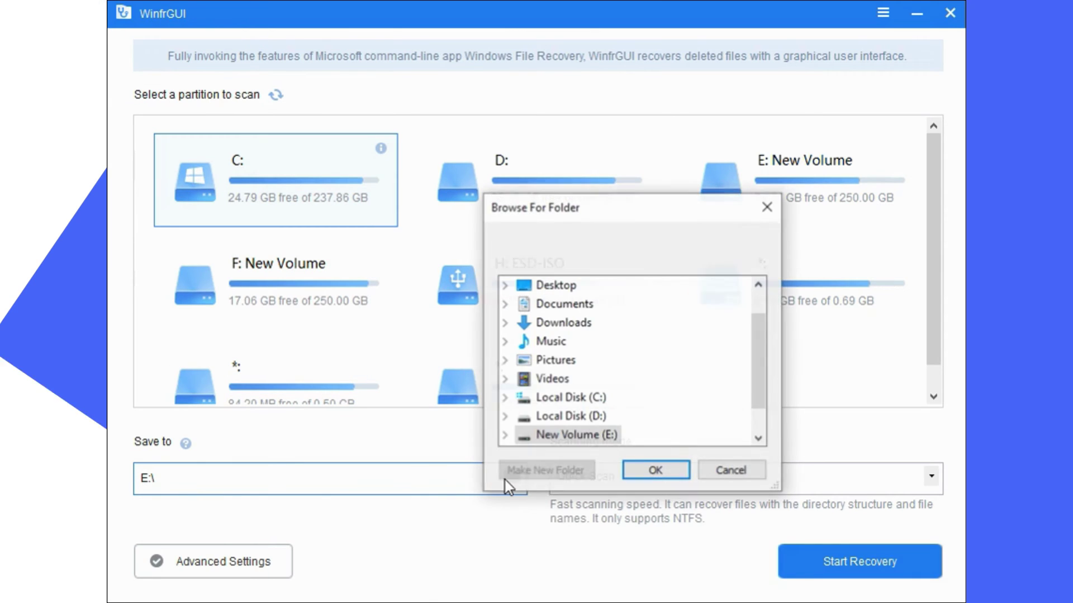
double_click(570, 436)
left_click(655, 475)
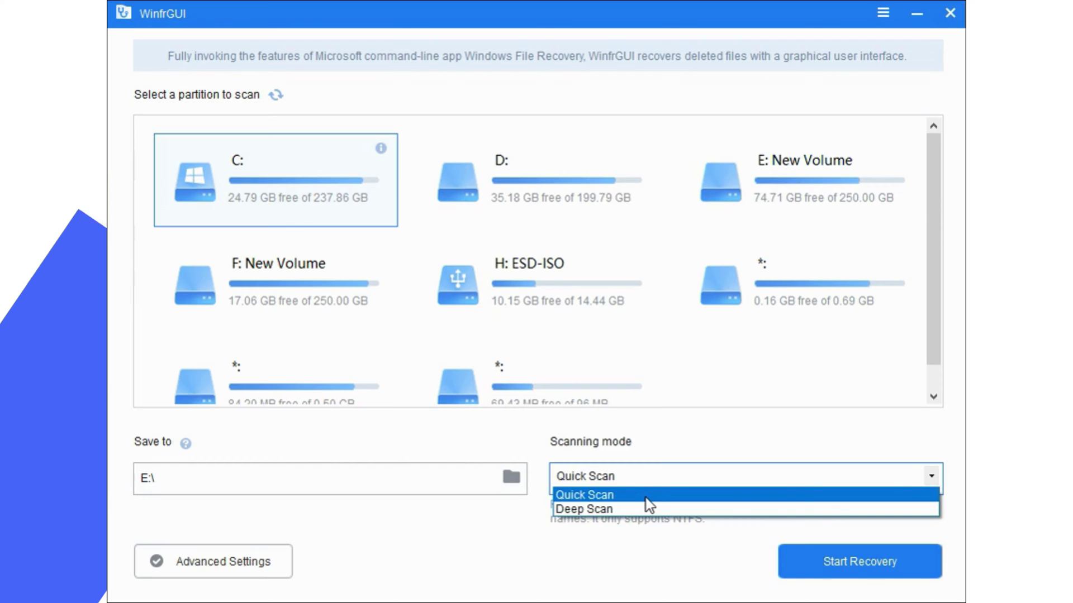
left_click(646, 498)
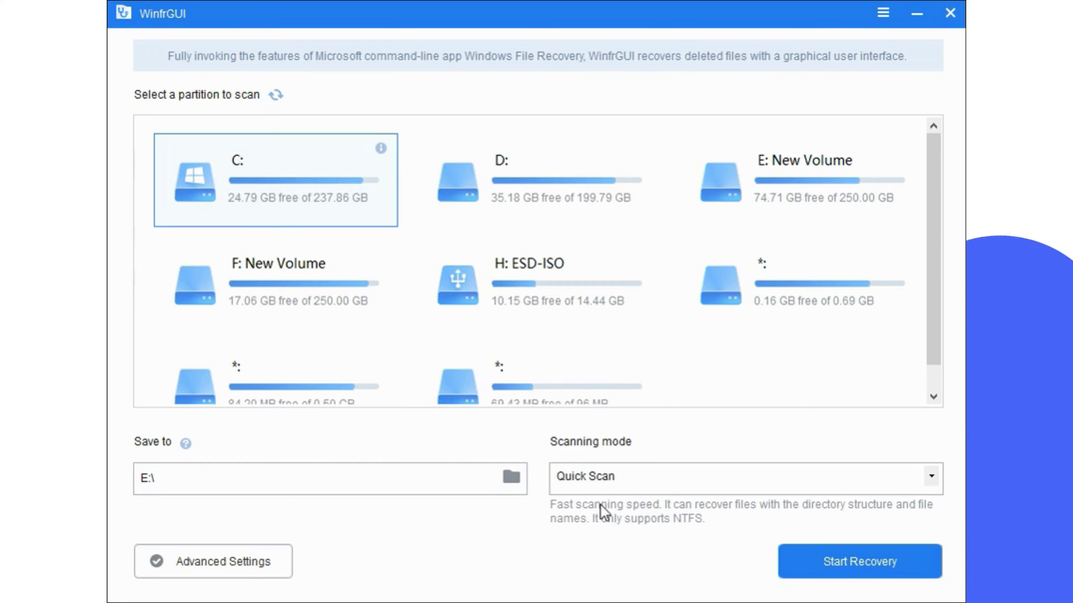
- Open the advanced scan settings, then reselect drive C: with E:\ as the destination
left_click(279, 566)
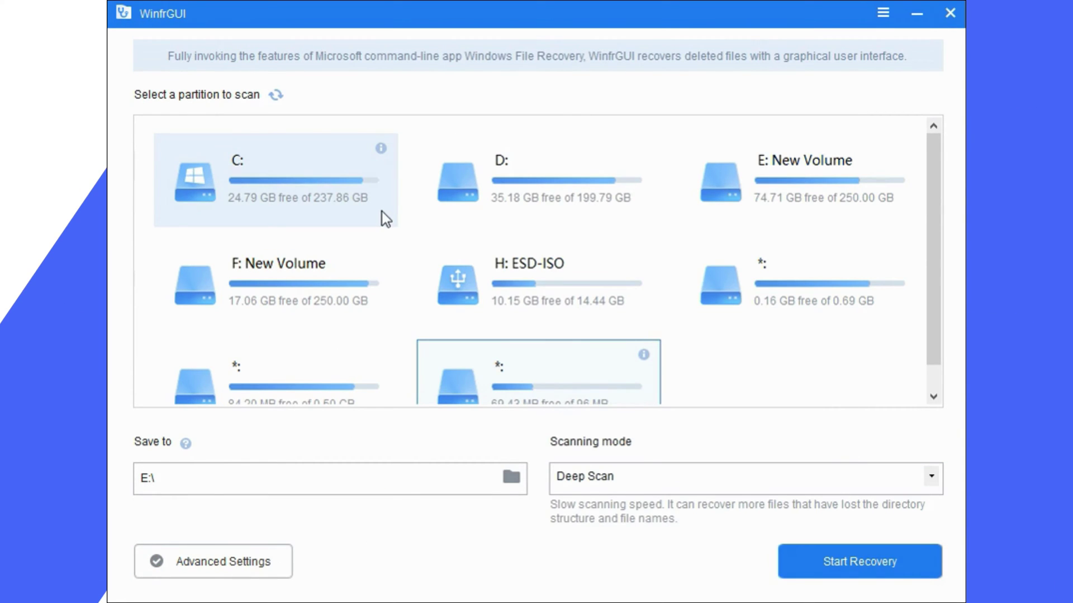
left_click(382, 211)
left_click(510, 478)
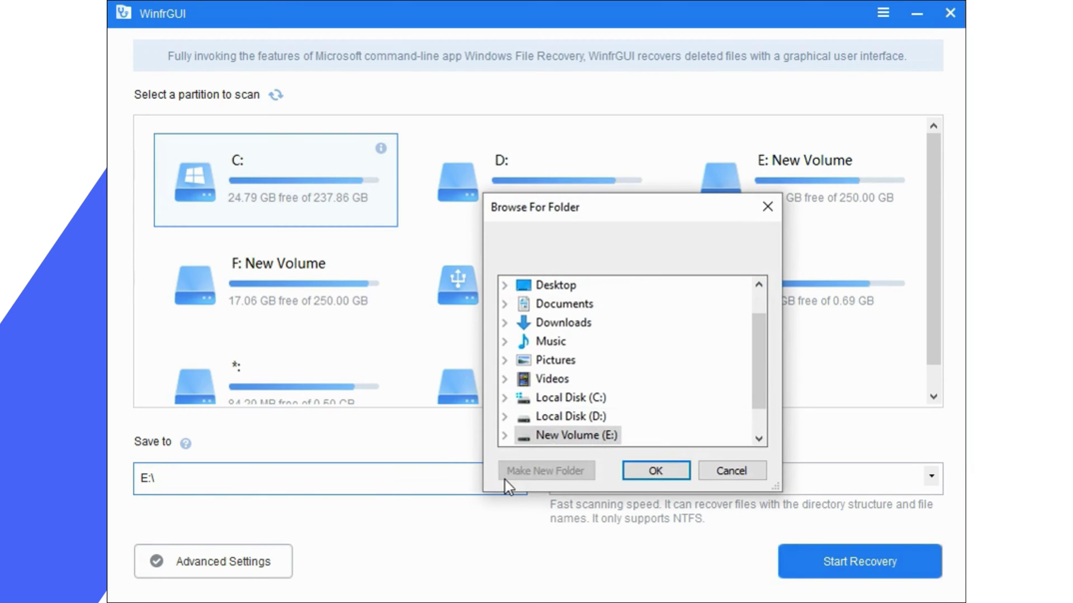
left_click(502, 436)
left_click(655, 474)
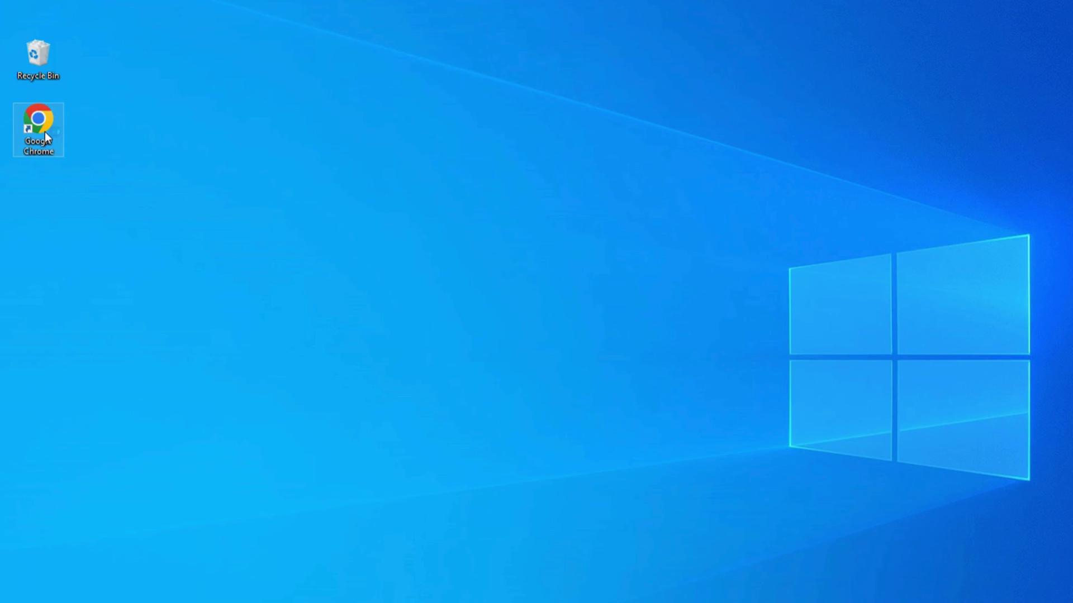
- Download WinfrGUI_Setup.exe (4.0 MB) from winfr.org in Chrome and show it in its folder
double_click(45, 135)
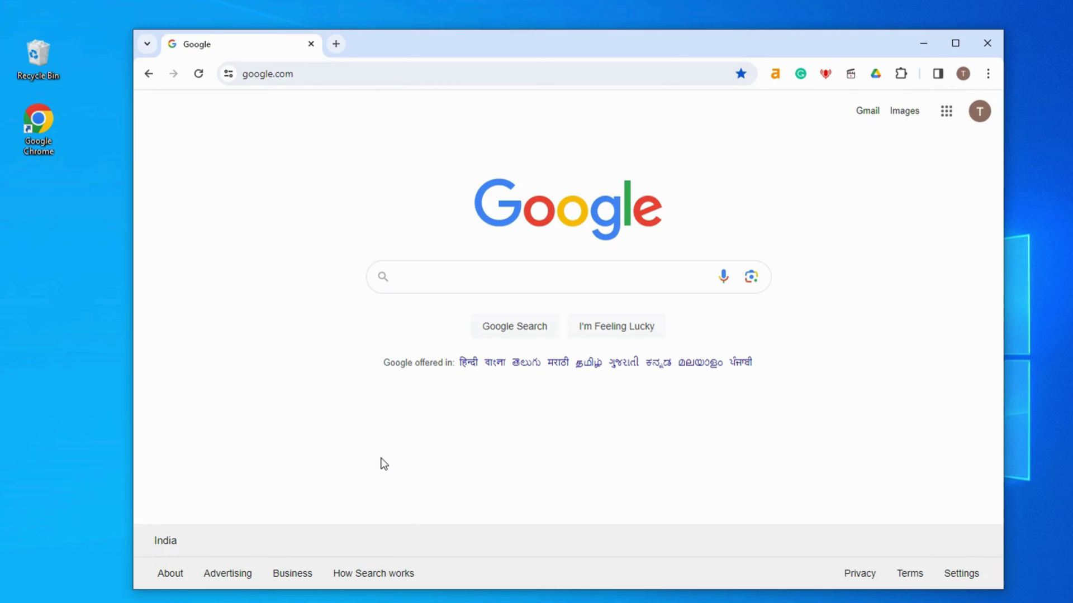
type("W")
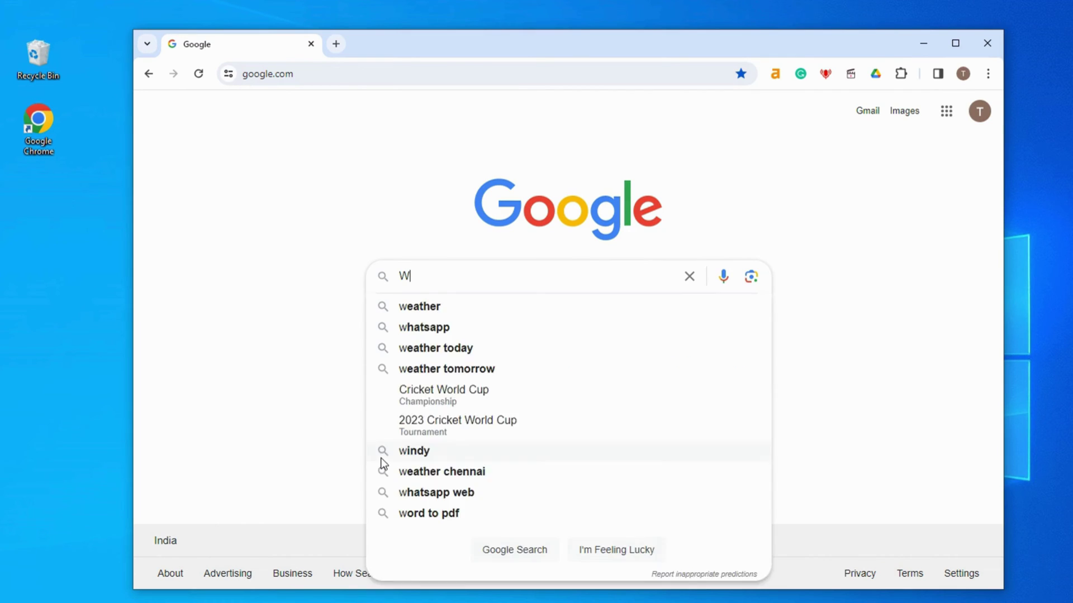
type("infrGUI")
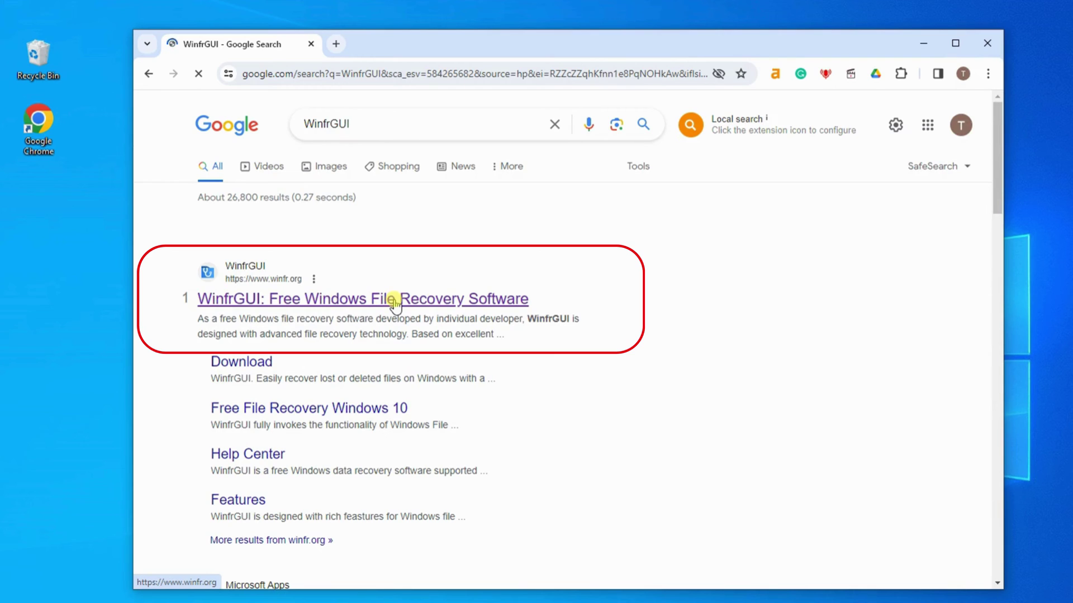
left_click(394, 301)
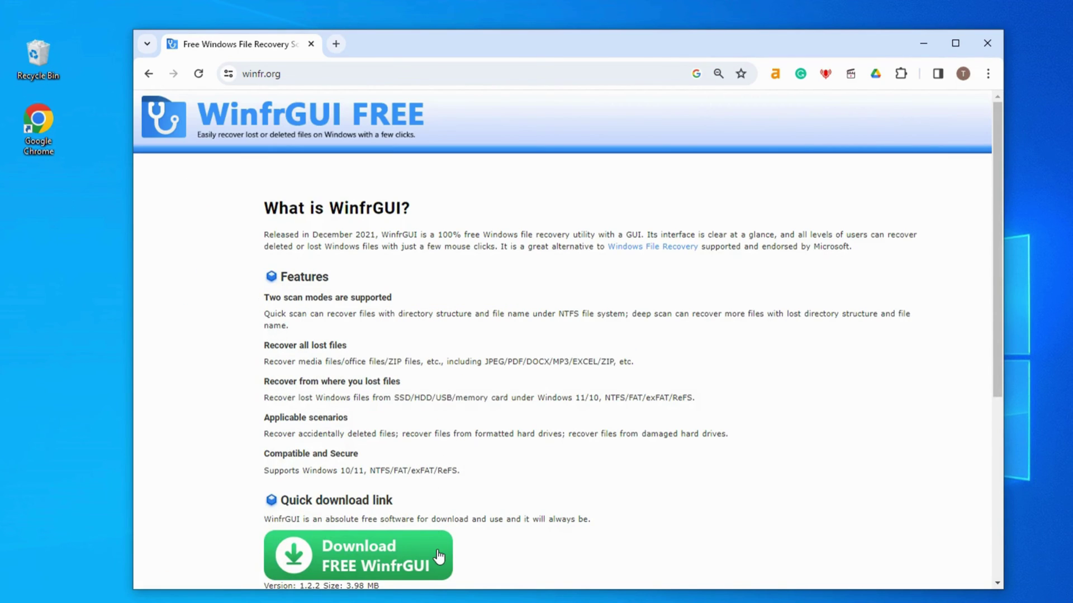
left_click(440, 555)
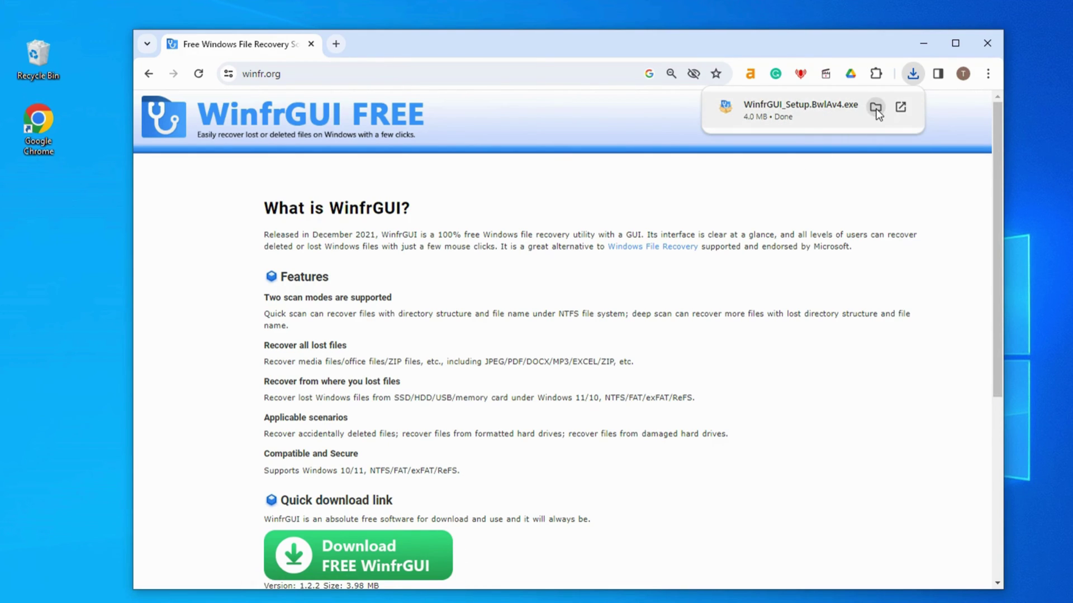
left_click(877, 113)
- Run WinfrGUI_Setup.exe, install WinfrGUI 1.2.2 in English and launch it
key("Return")
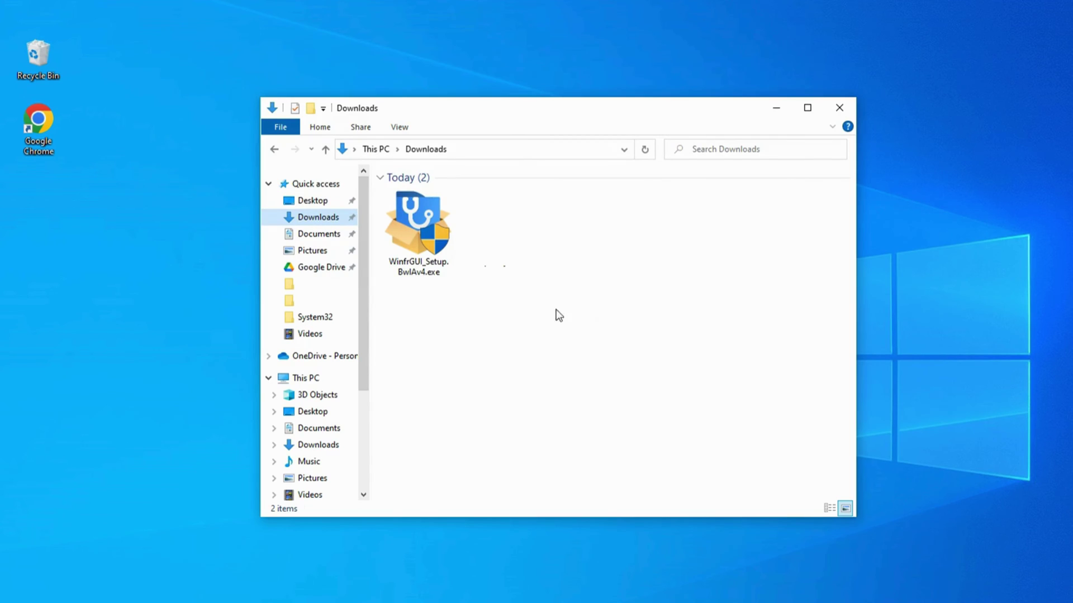
left_click(776, 108)
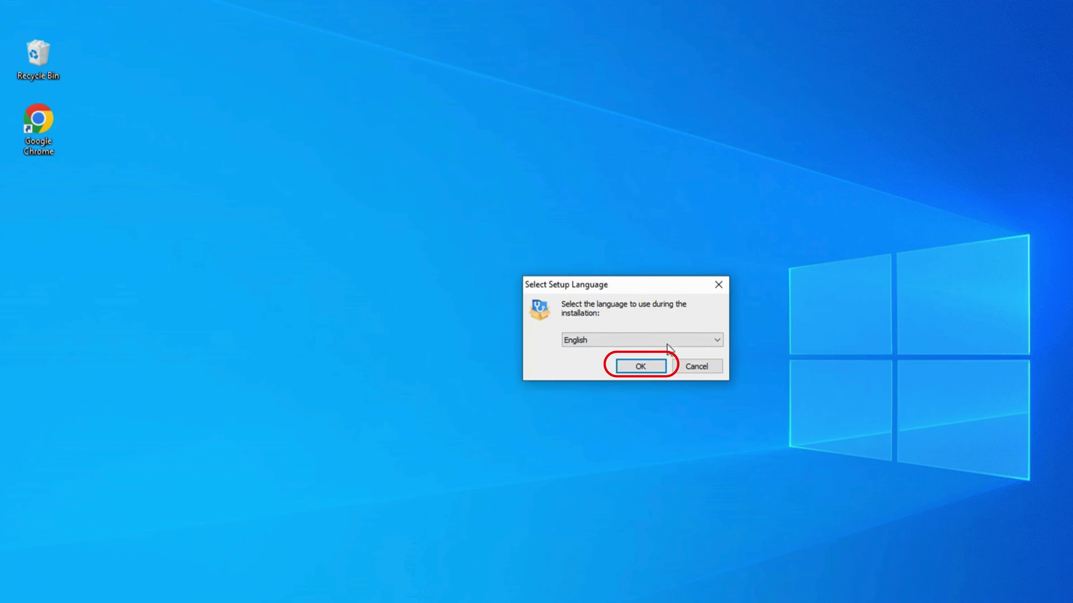
left_click(652, 371)
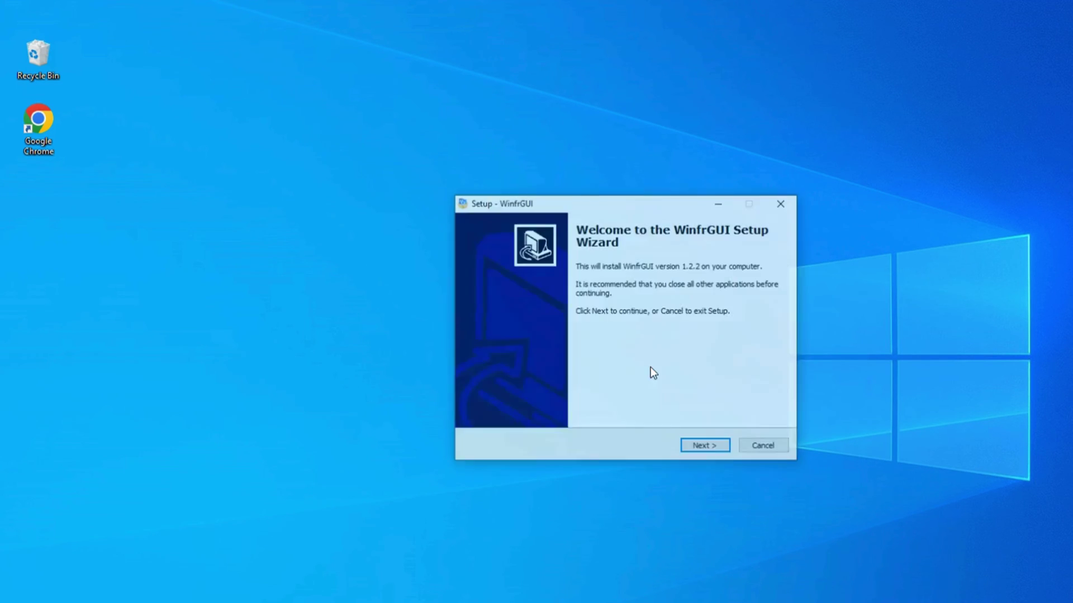
left_click(728, 447)
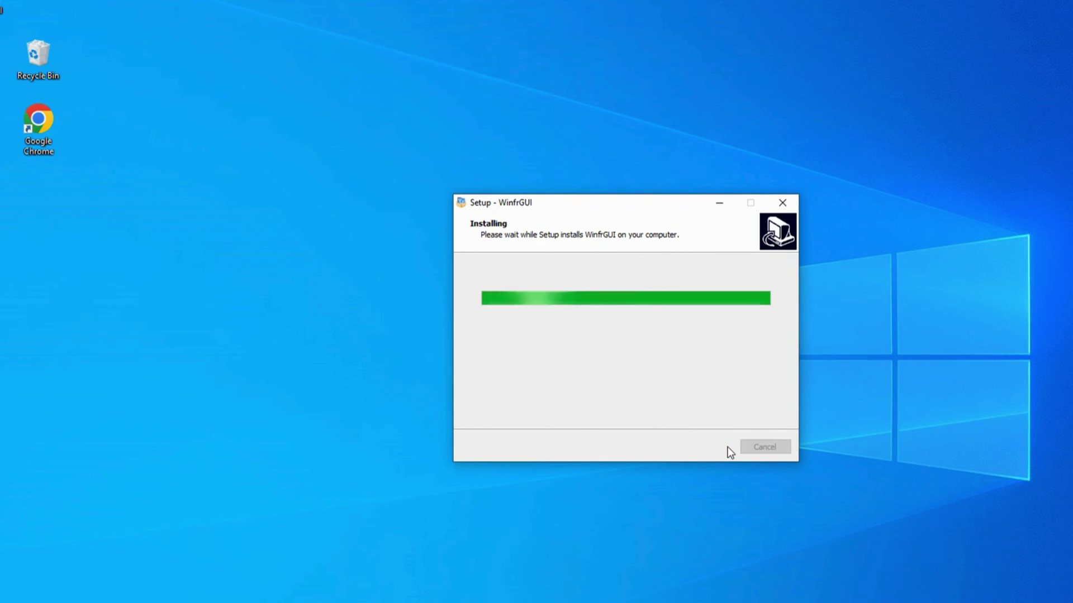
left_click(707, 445)
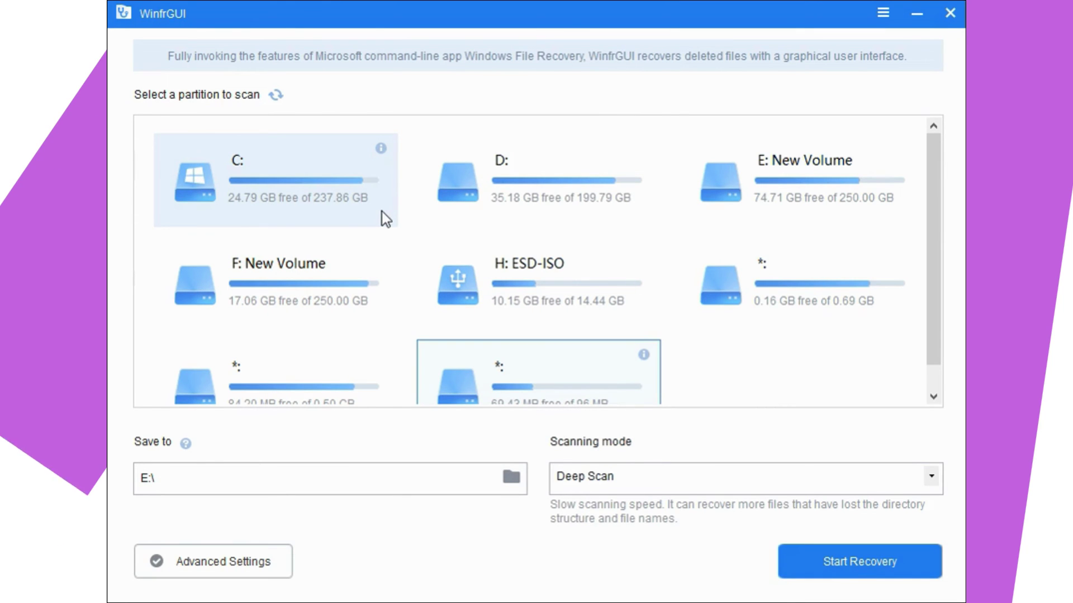
- Select drive C:, save to New Volume (E:), keep Quick Scan and open advanced settings
left_click(381, 211)
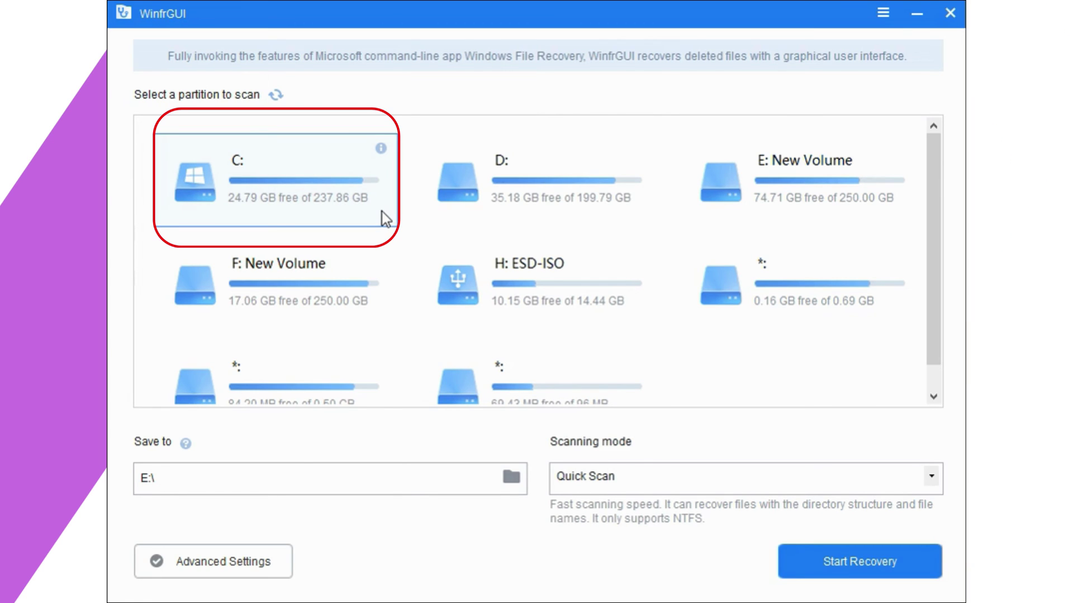
left_click(511, 478)
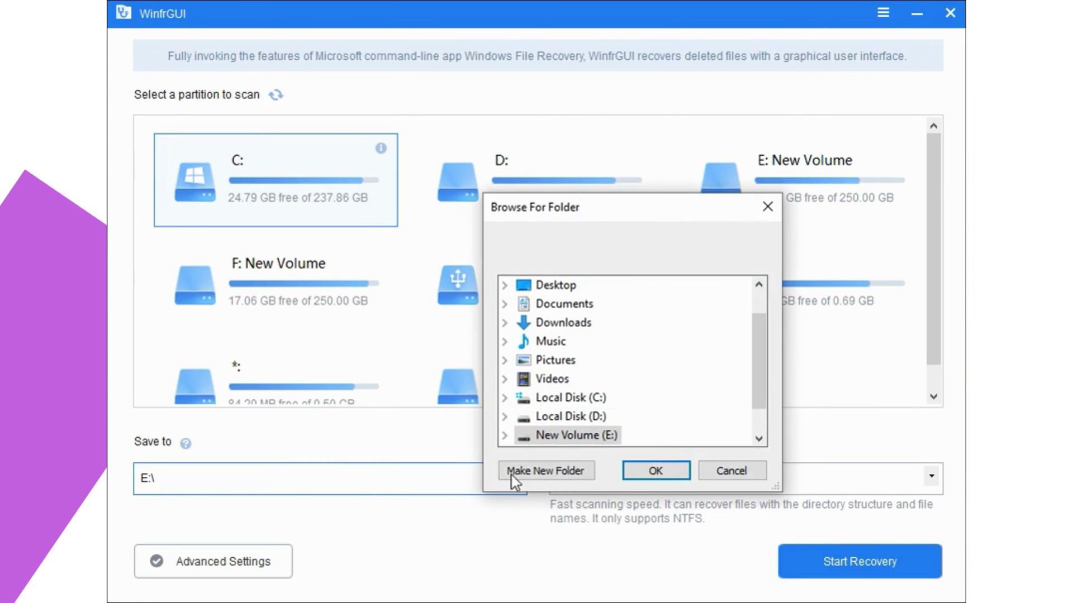
double_click(563, 435)
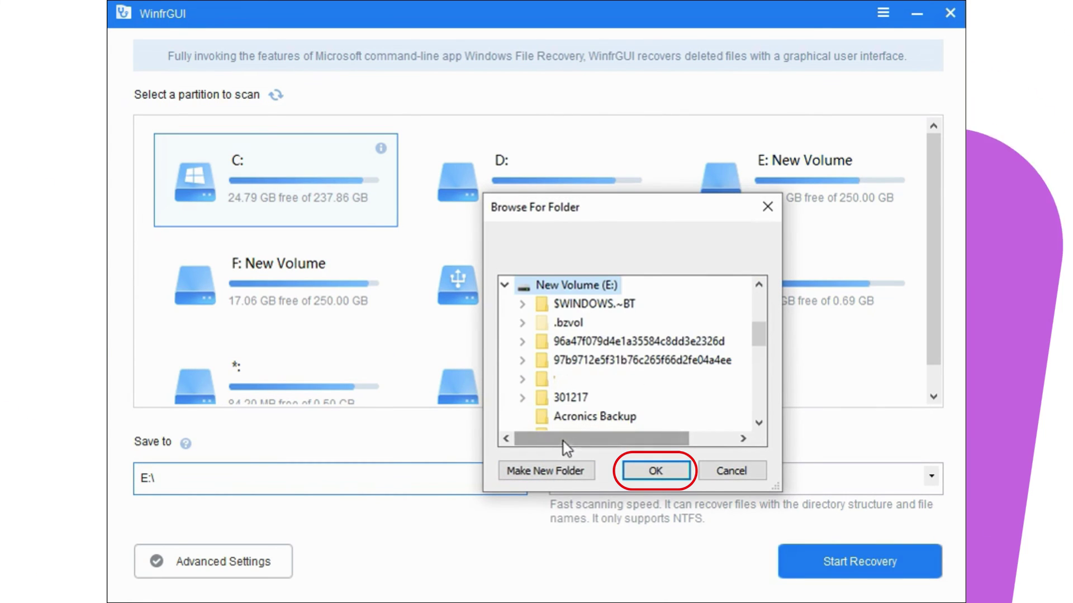
left_click(655, 472)
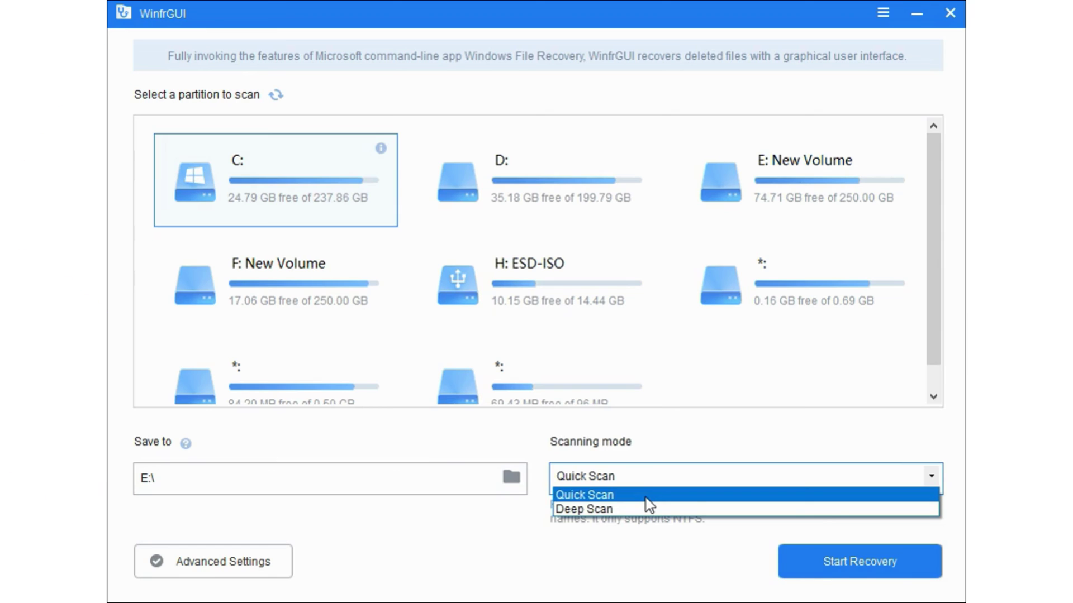
left_click(647, 498)
left_click(279, 566)
left_click(280, 566)
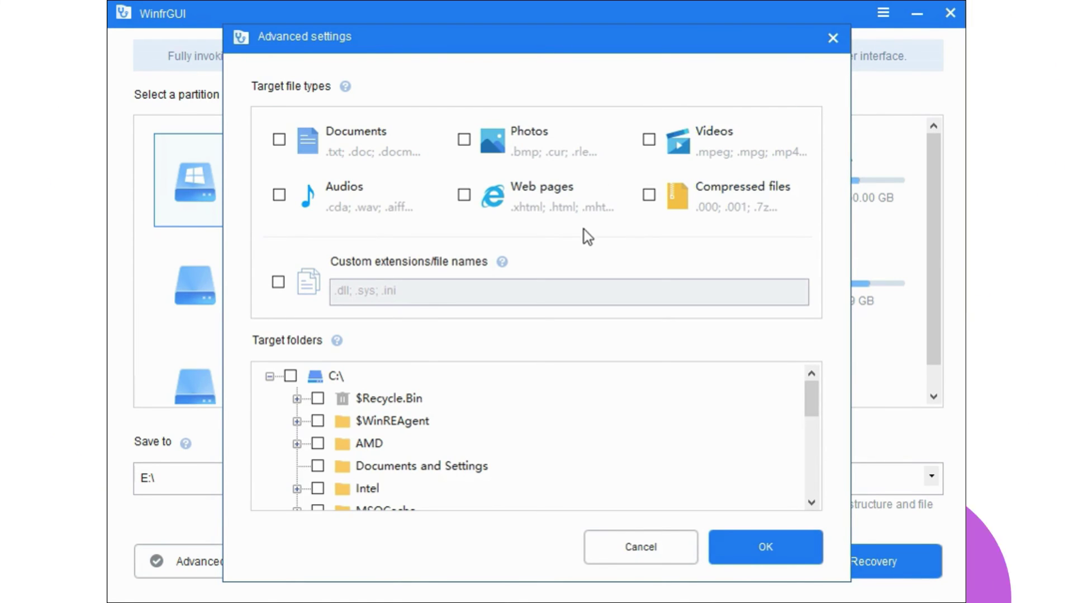
left_click(279, 284)
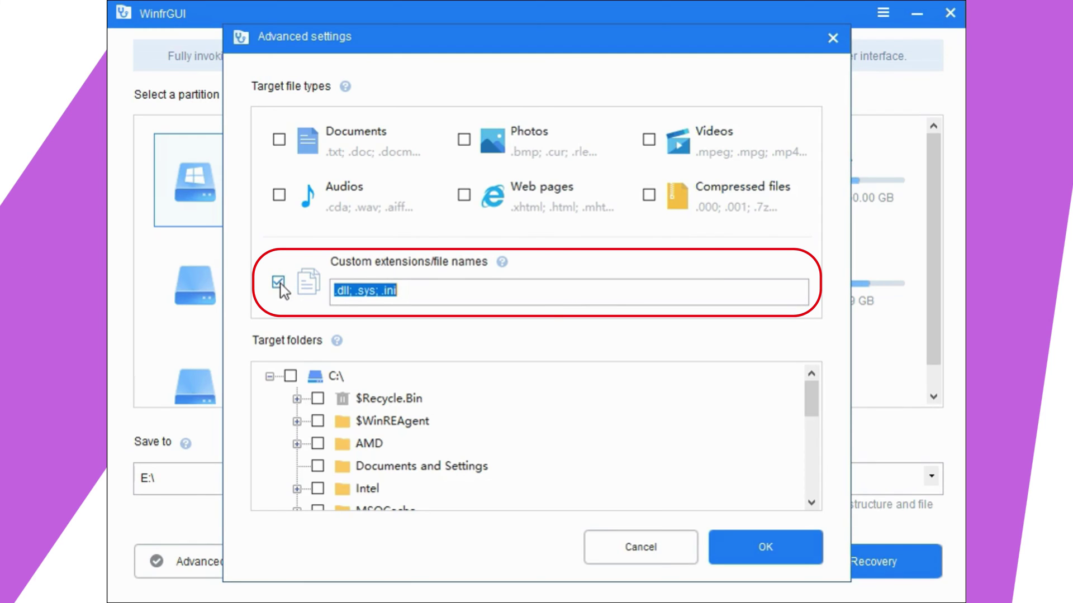
left_click(279, 284)
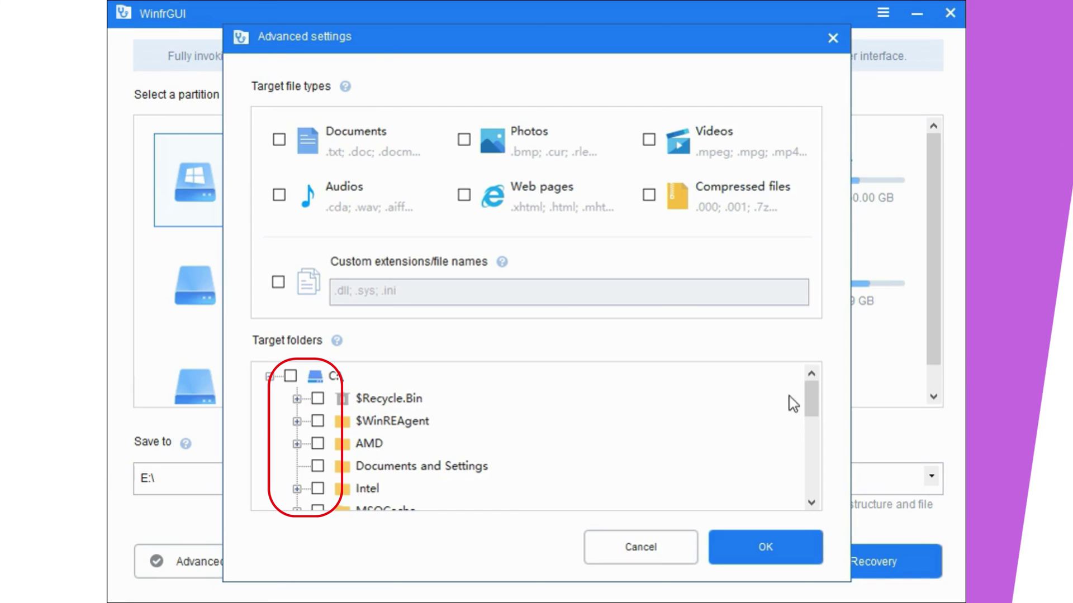
left_click_drag(813, 404, 822, 481)
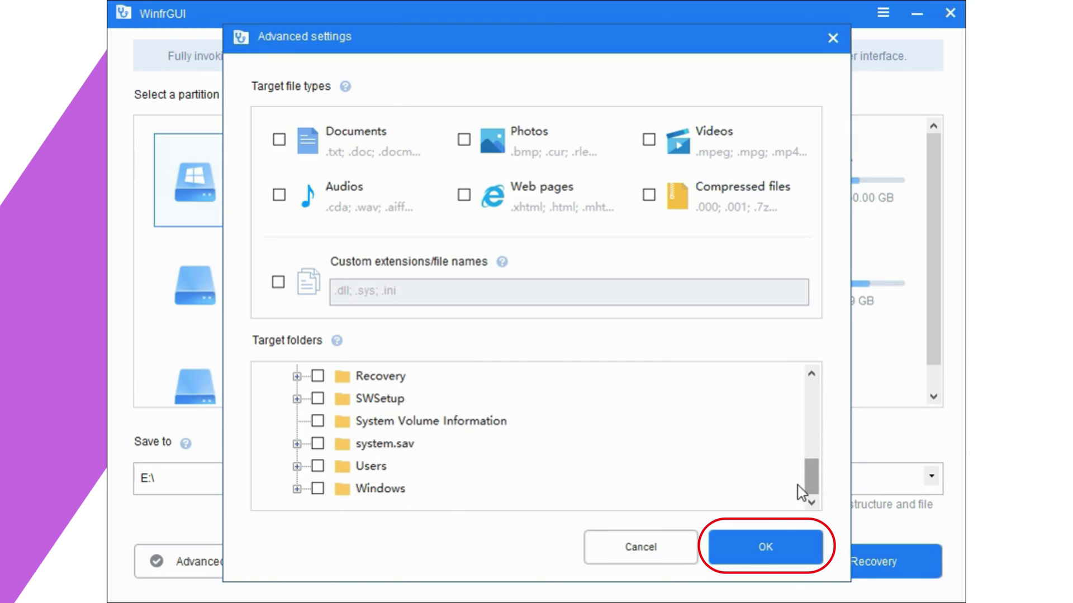
left_click(773, 540)
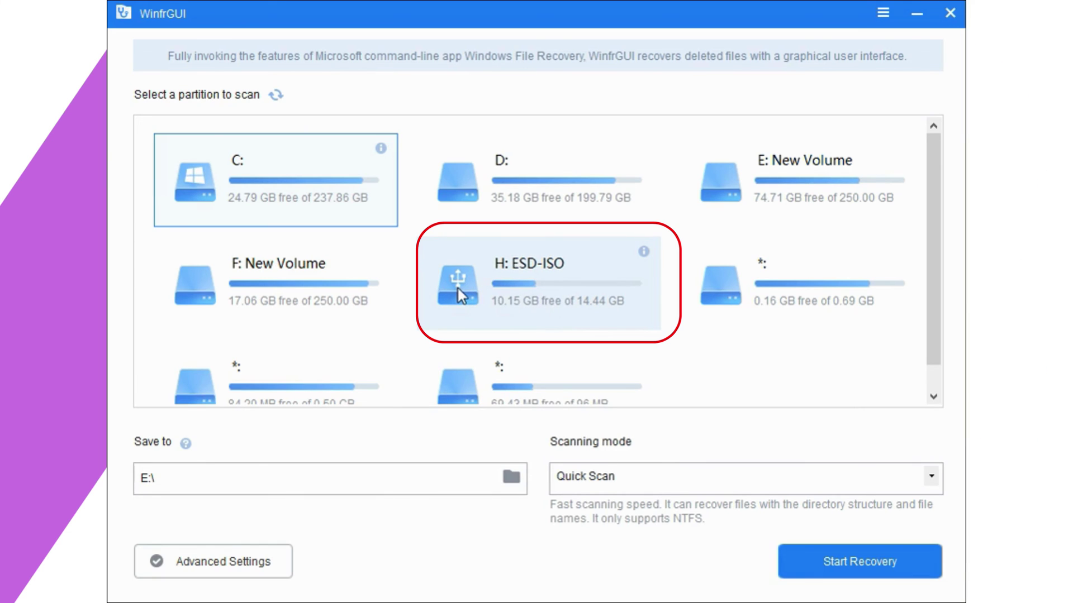
- Select H:, then C:, and run the Quick Scan of C:, finding 91,630 files
left_click(544, 295)
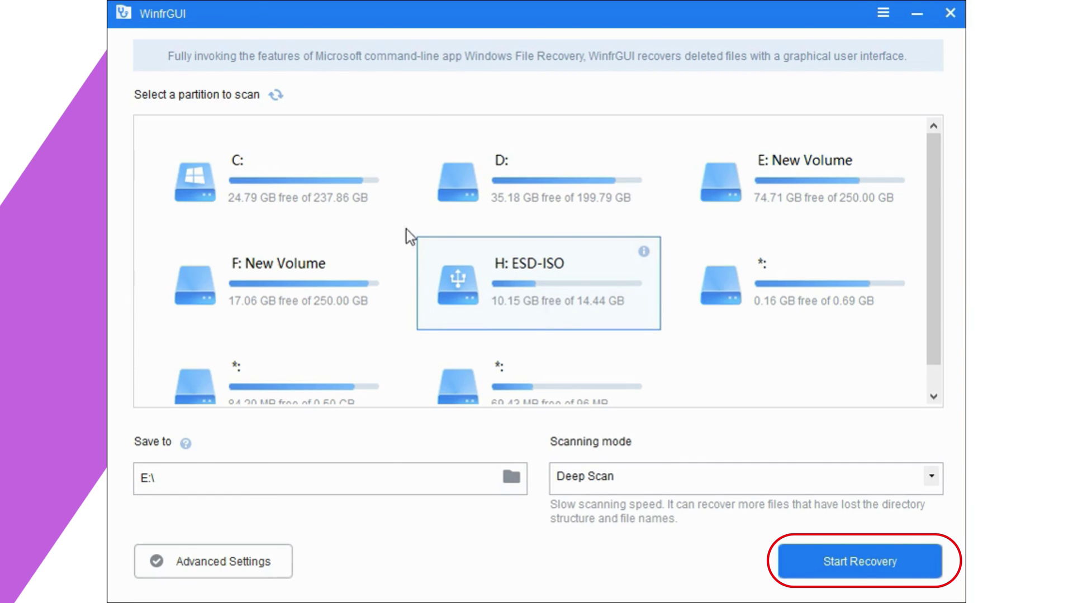
left_click(358, 201)
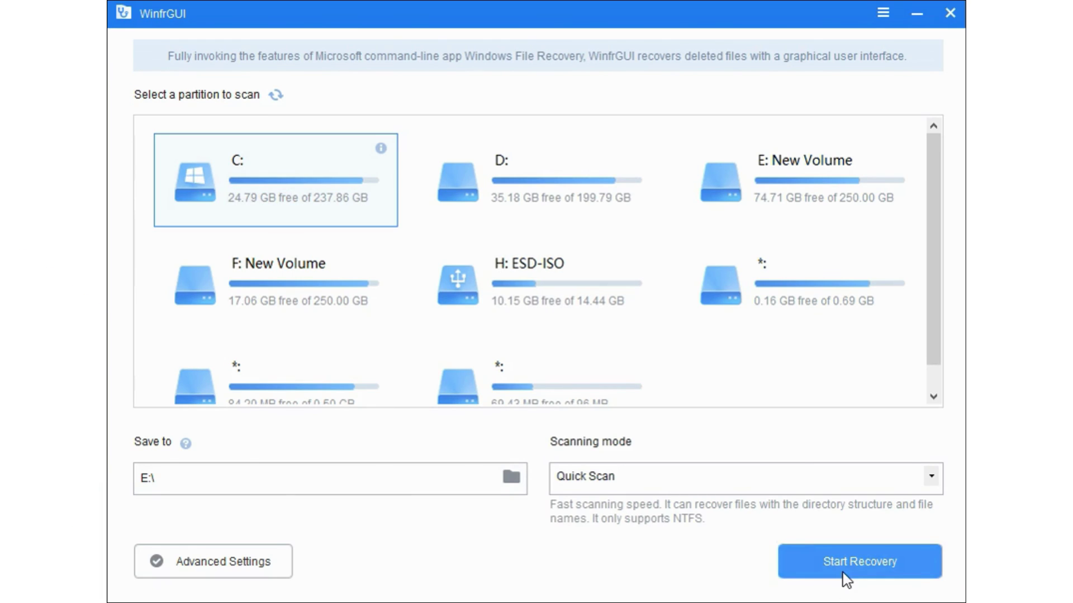
left_click(843, 578)
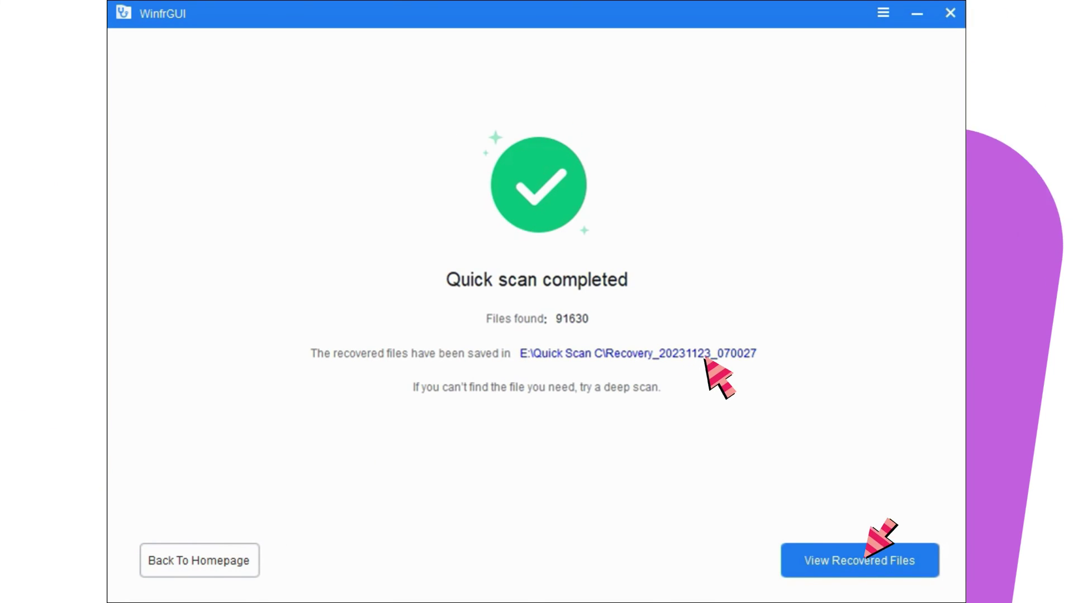
- Open the recovery folder and view RecoveryLog.txt and the docx and jpg folders
double_click(341, 136)
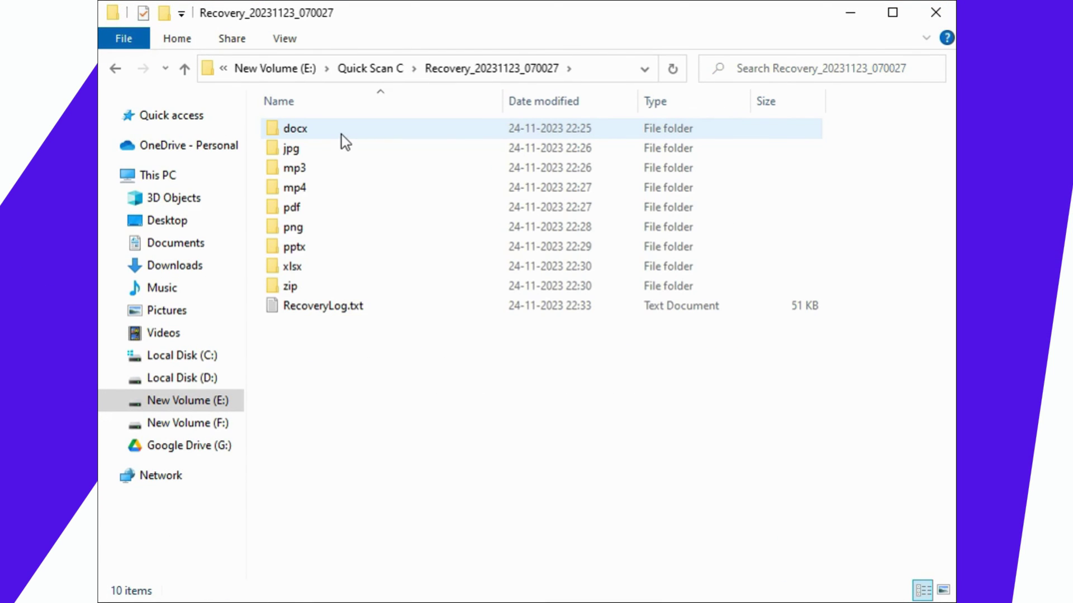
double_click(375, 307)
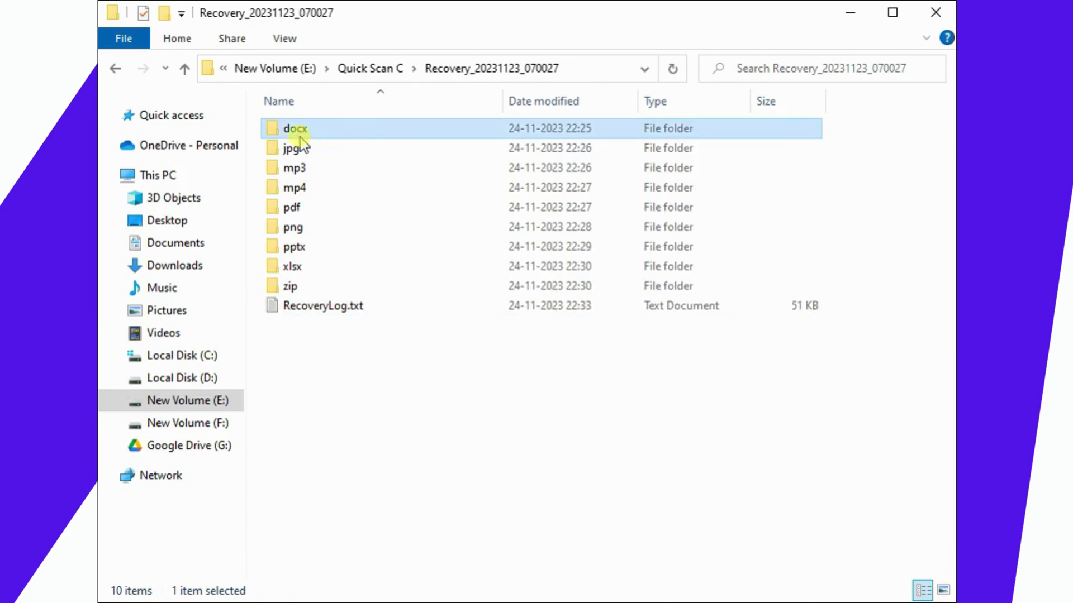
double_click(298, 127)
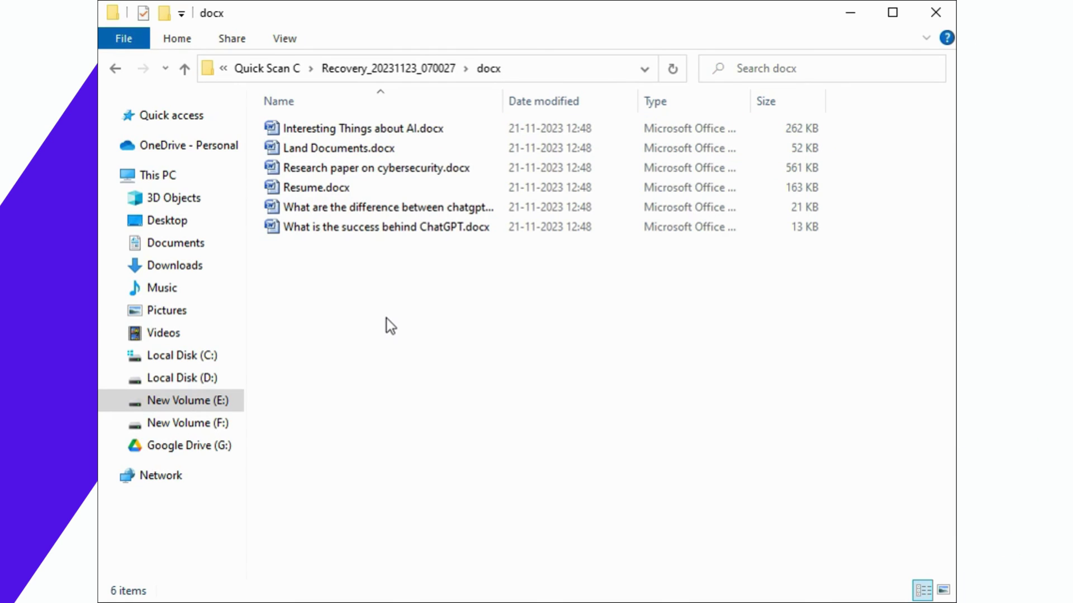
key("alt+Left")
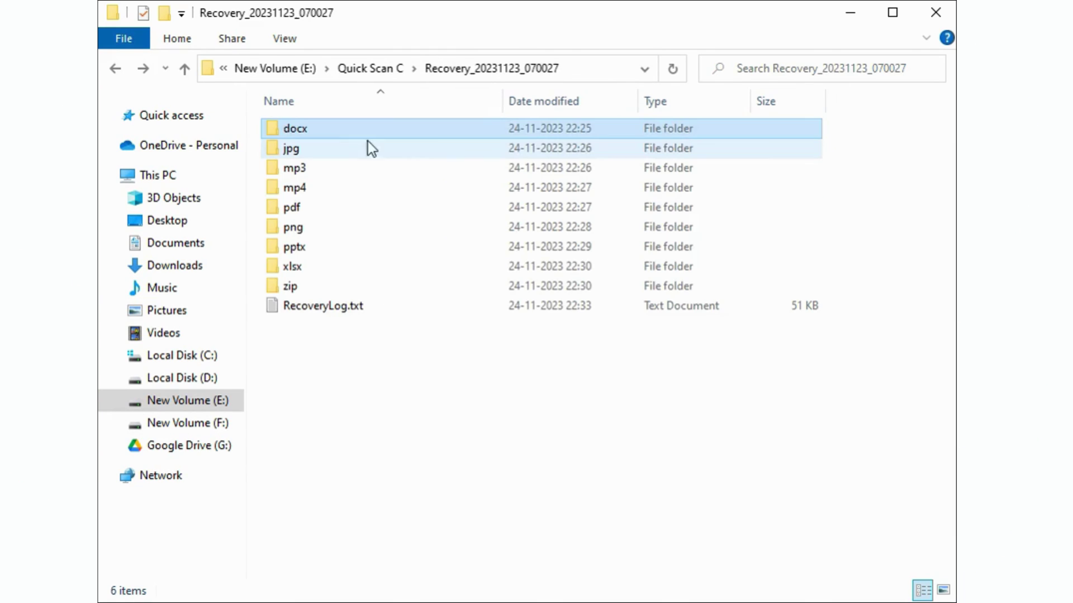
double_click(346, 154)
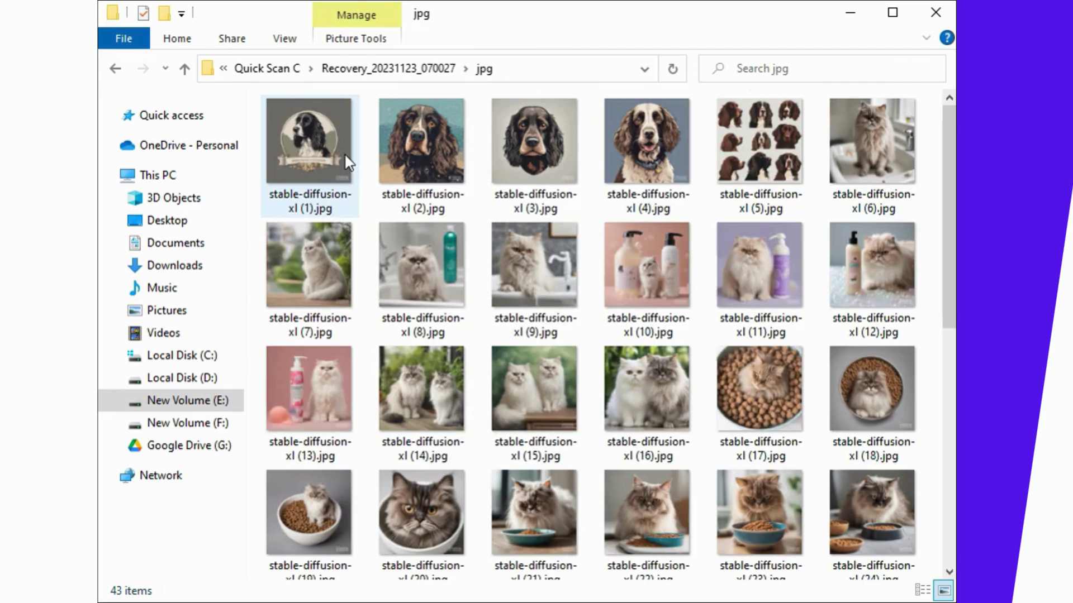
key("alt+Left")
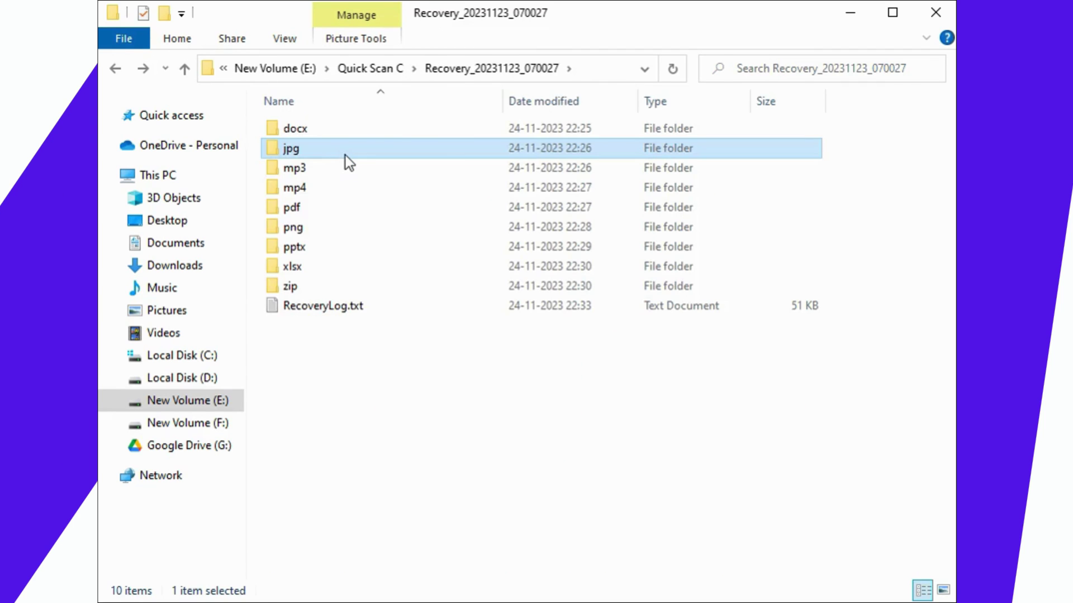
- Select the mp3, mp4, pdf, pptx and zip folders in turn
left_click(348, 172)
left_click(349, 193)
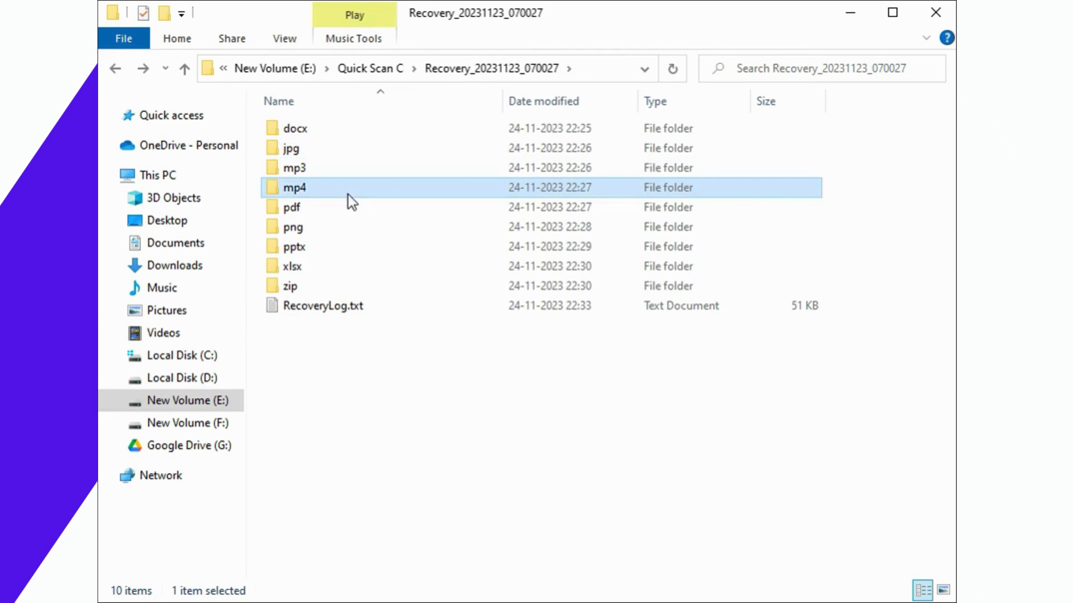
left_click(346, 229)
left_click(344, 248)
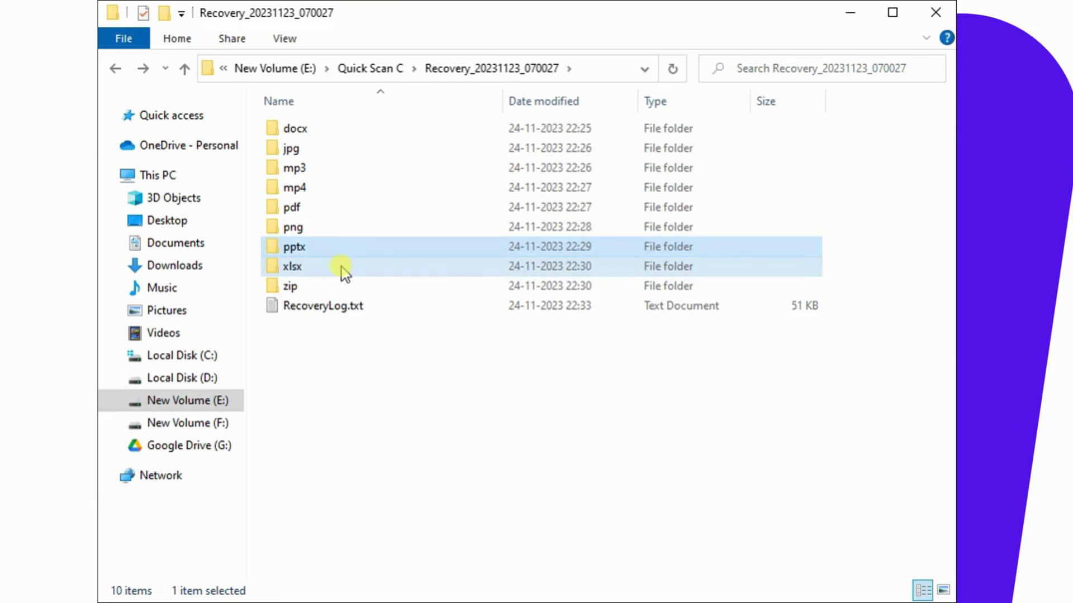
left_click(340, 267)
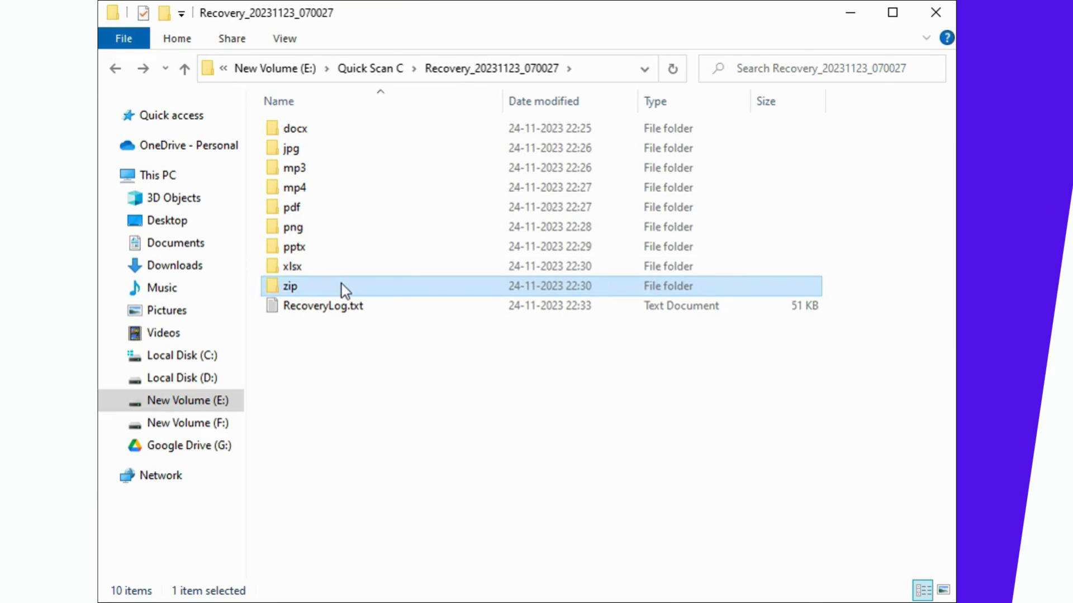